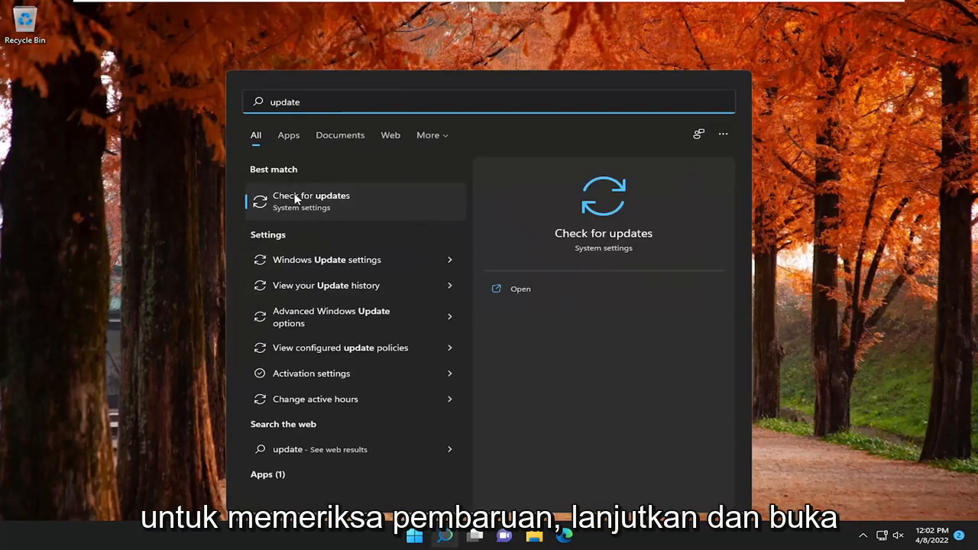
Open the Windows Update settings, check for available updates, and close Settings.
{"action": "left_click", "coordinate": [297, 199]}
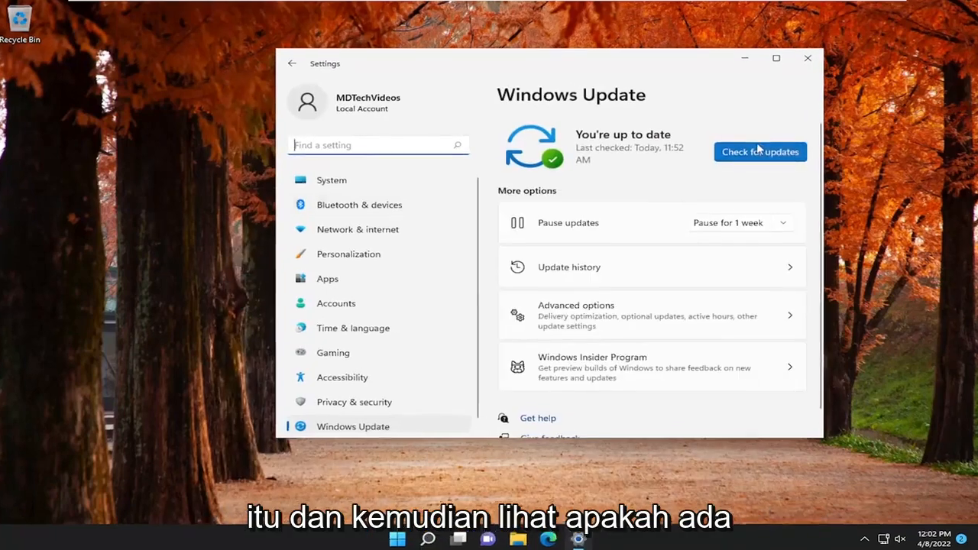
{"action": "left_click", "coordinate": [760, 153]}
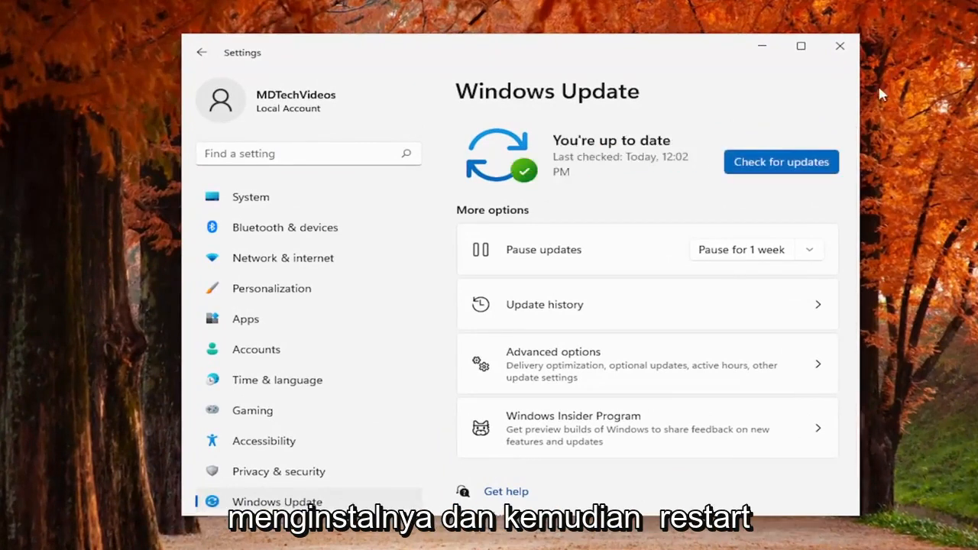
{"action": "left_click", "coordinate": [844, 49]}
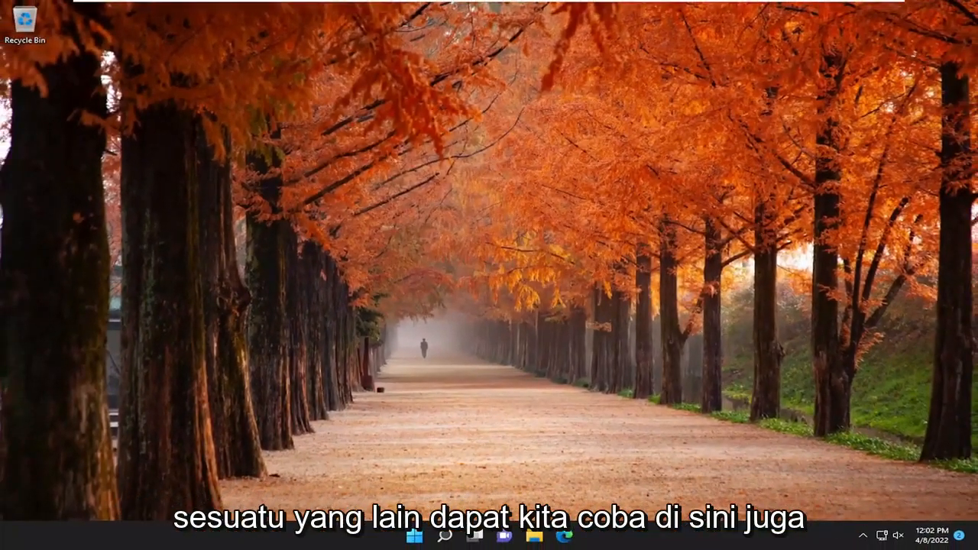
Try to open the folder C:\Windows\ServiceProfiles\LocalService\AppData\Local\Microsoft\NGC through the Run dialog.
{"action": "left_click", "coordinate": [439, 537]}
{"action": "type", "text": "run"}
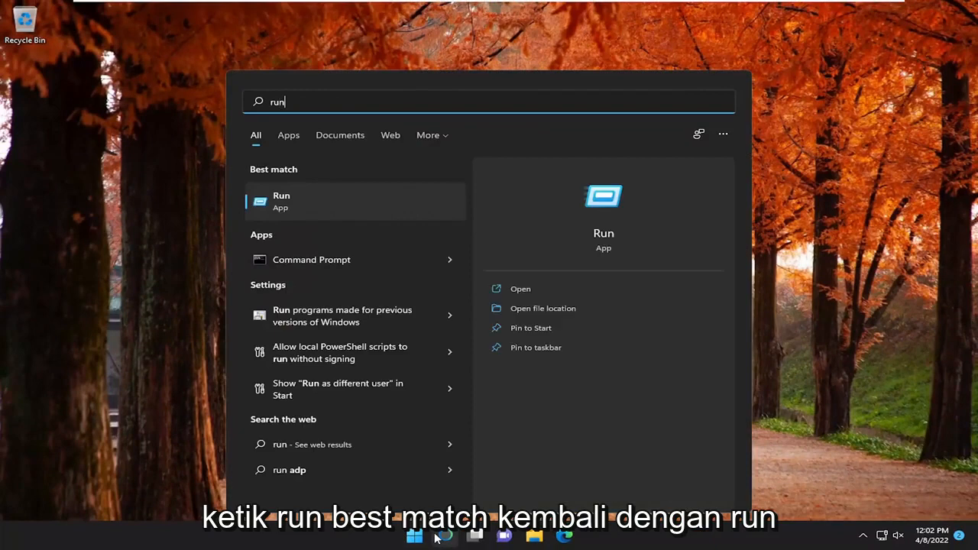
{"action": "left_click", "coordinate": [309, 210]}
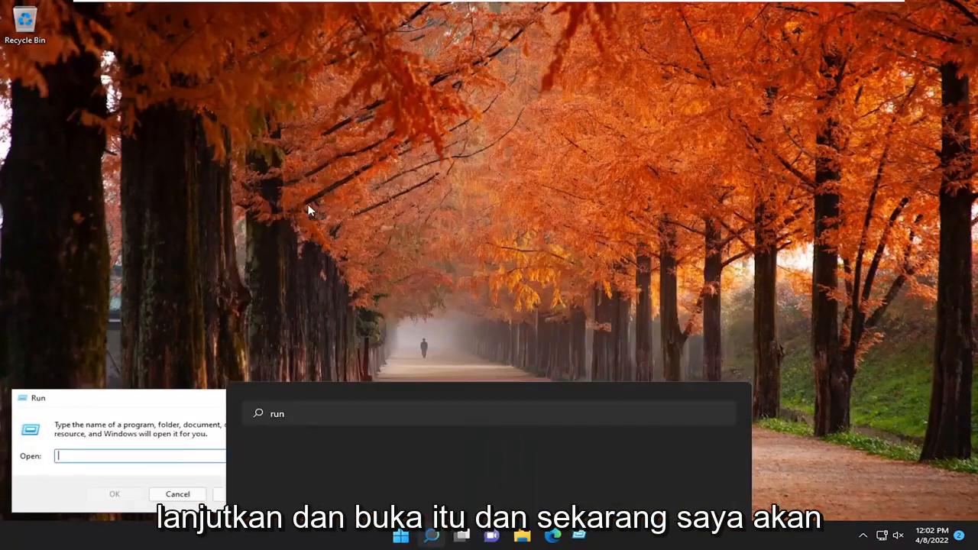
{"action": "key", "text": "ctrl+v"}
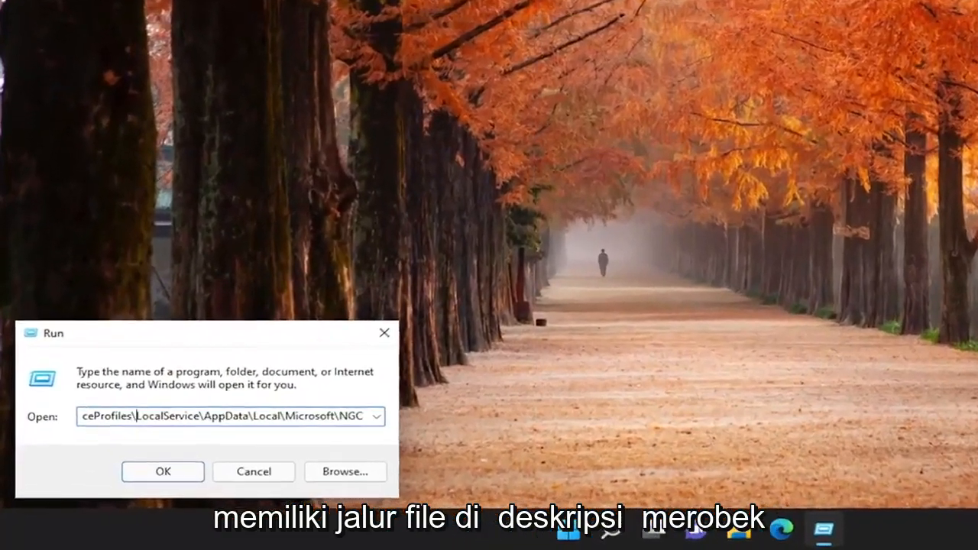
{"action": "left_click_drag", "start_coordinate": [141, 457], "coordinate": [57, 456]}
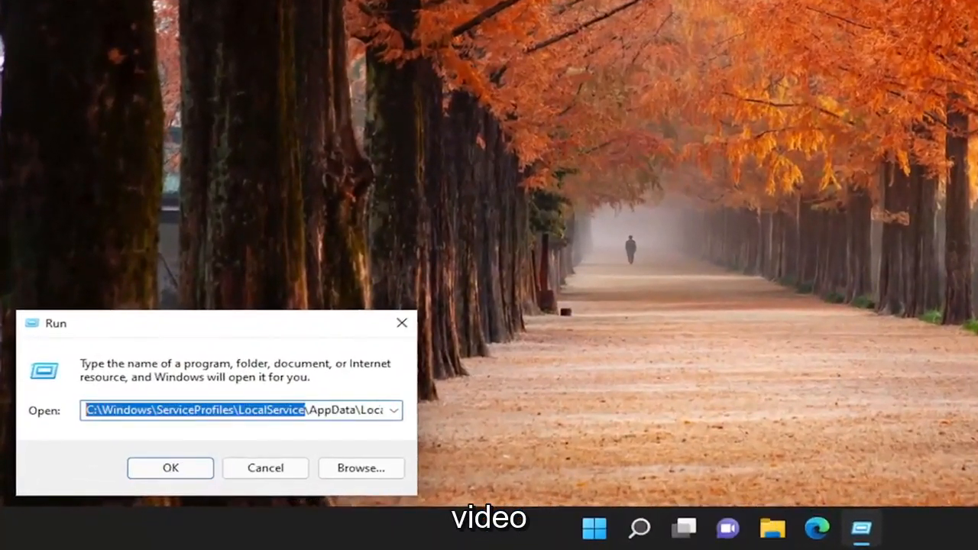
{"action": "left_click", "coordinate": [139, 411]}
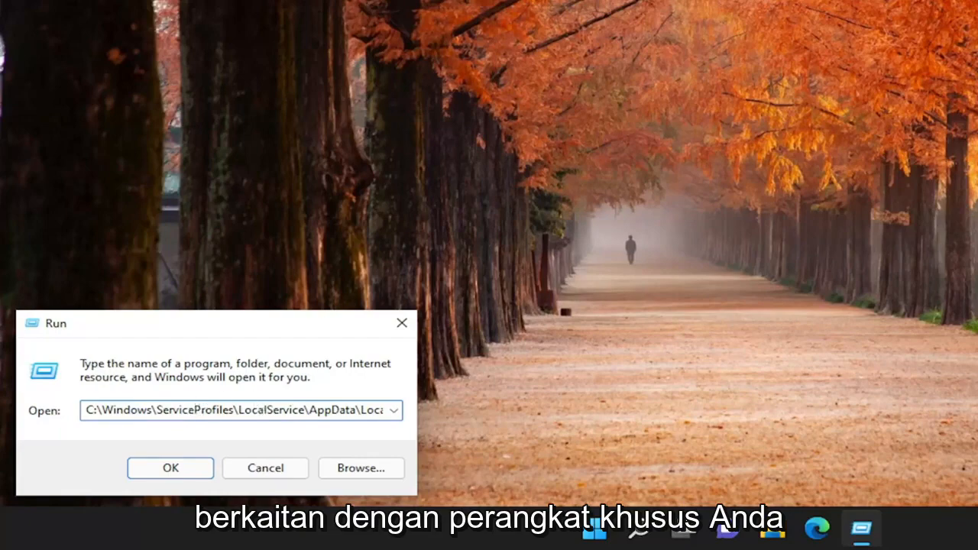
{"action": "left_click", "coordinate": [188, 467]}
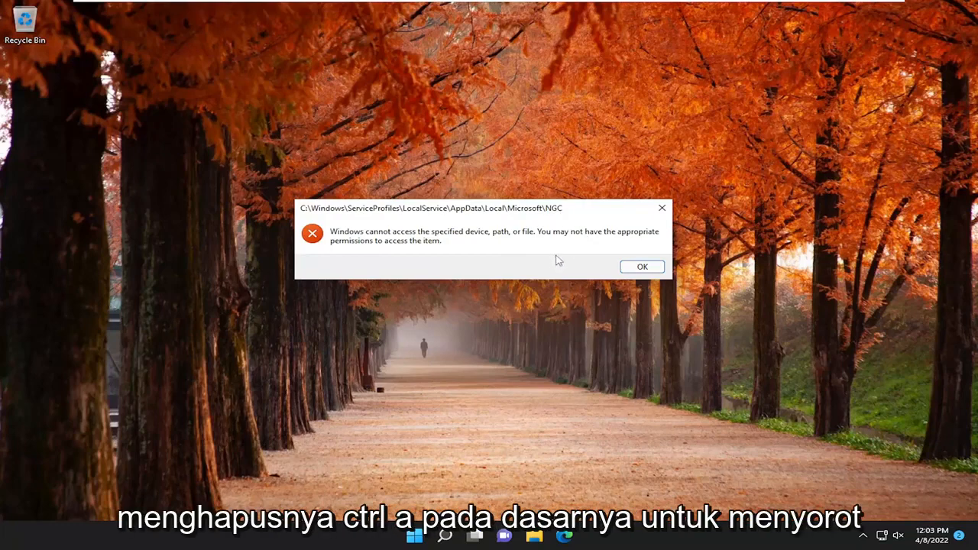
{"action": "left_click", "coordinate": [642, 266]}
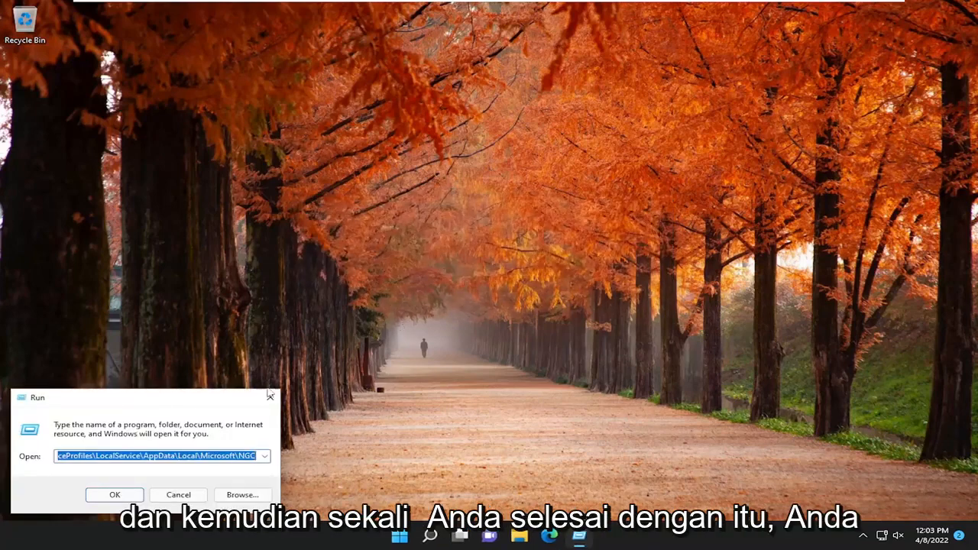
{"action": "left_click", "coordinate": [270, 395]}
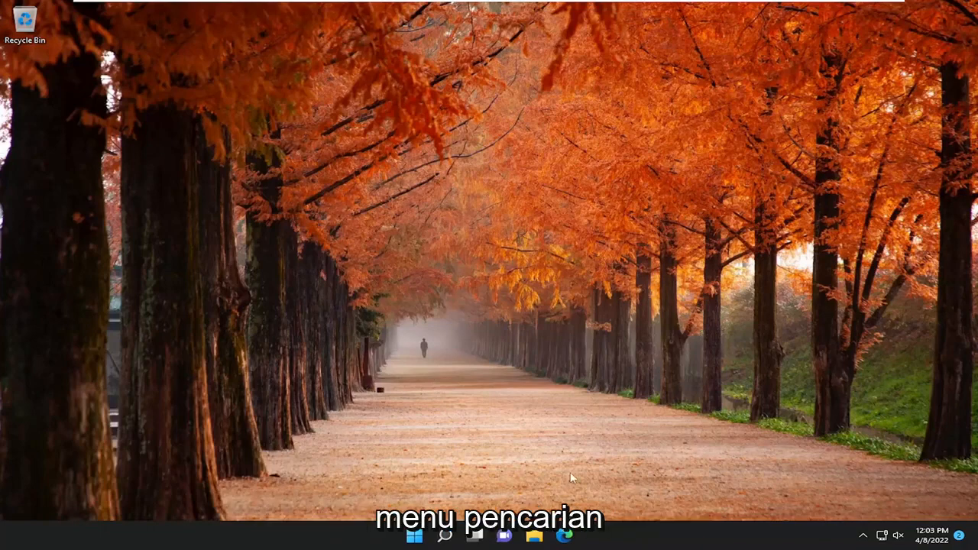
Search for regedit and launch Registry Editor as administrator, allowing it to make changes to the device.
{"action": "left_click", "coordinate": [445, 536]}
{"action": "type", "text": "rege"}
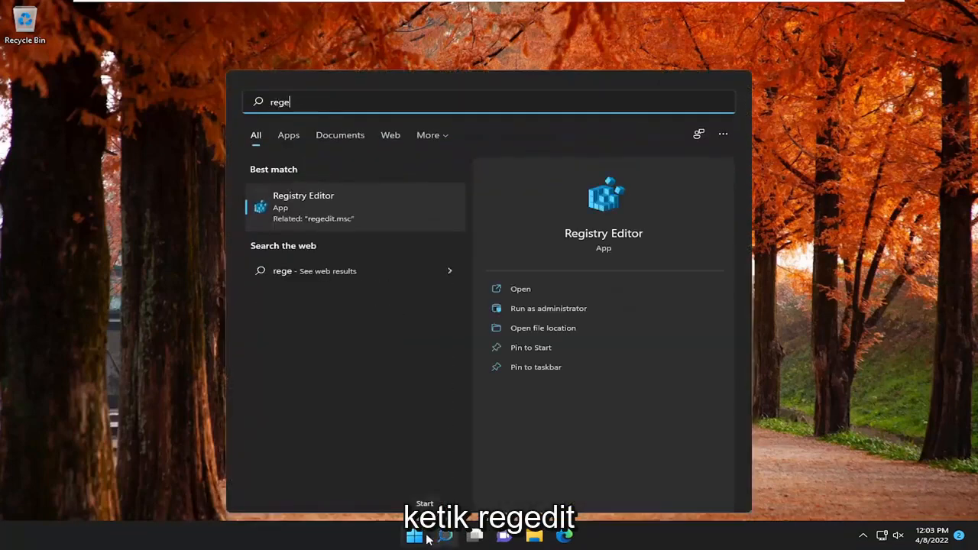
{"action": "type", "text": "dit"}
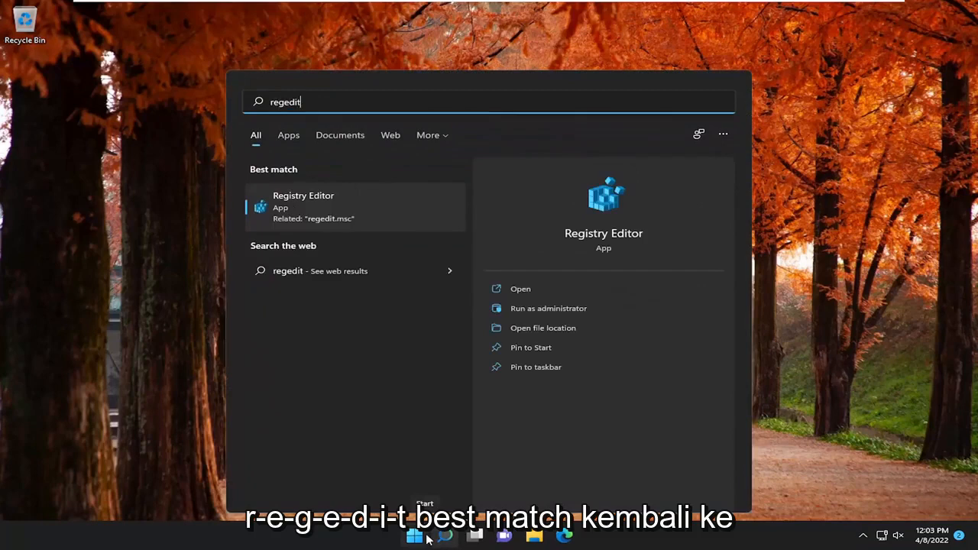
{"action": "right_click", "coordinate": [328, 214]}
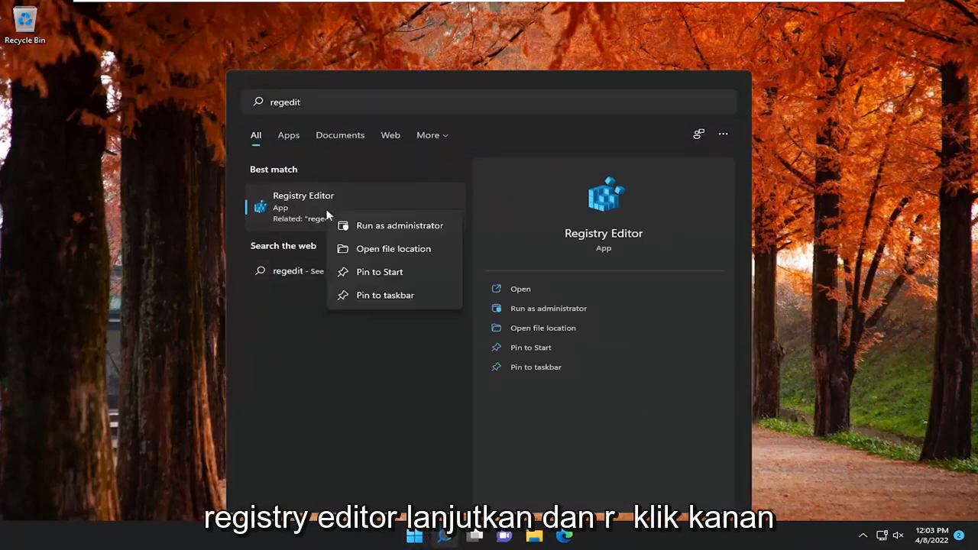
{"action": "left_click", "coordinate": [375, 227]}
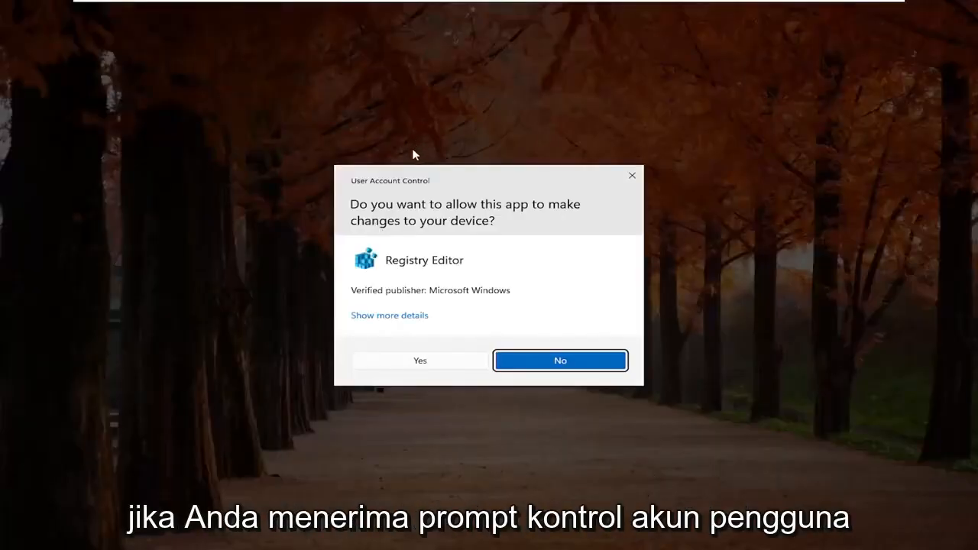
{"action": "left_click", "coordinate": [397, 360]}
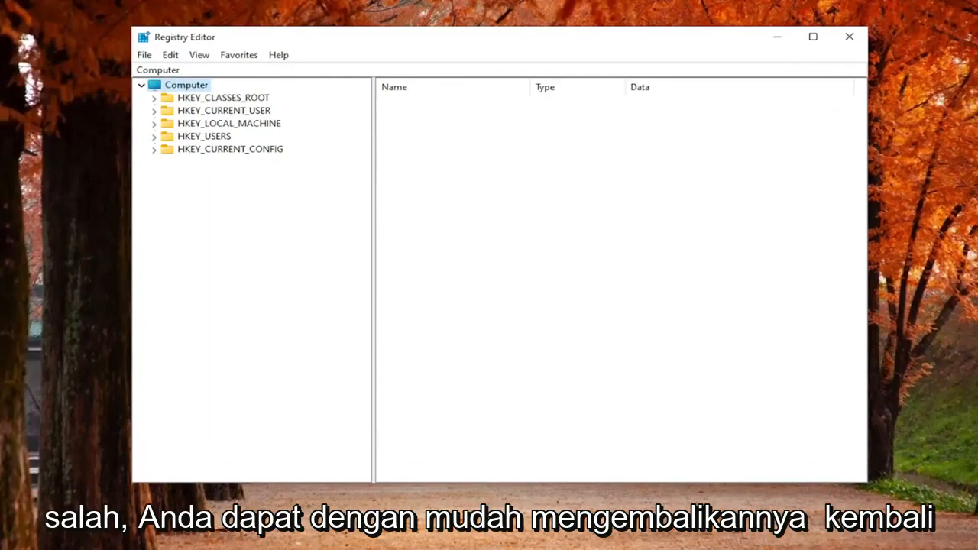
{"action": "left_click", "coordinate": [145, 57]}
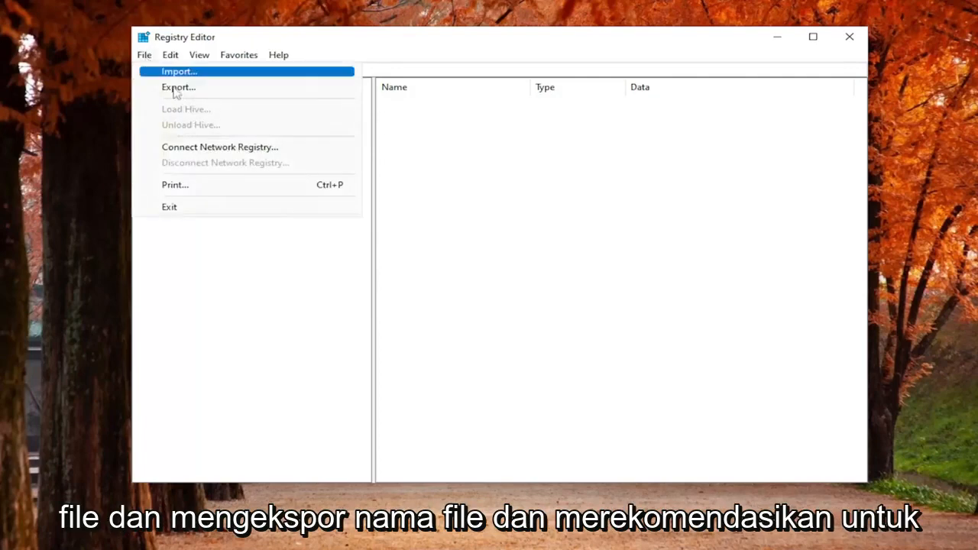
{"action": "left_click", "coordinate": [175, 89]}
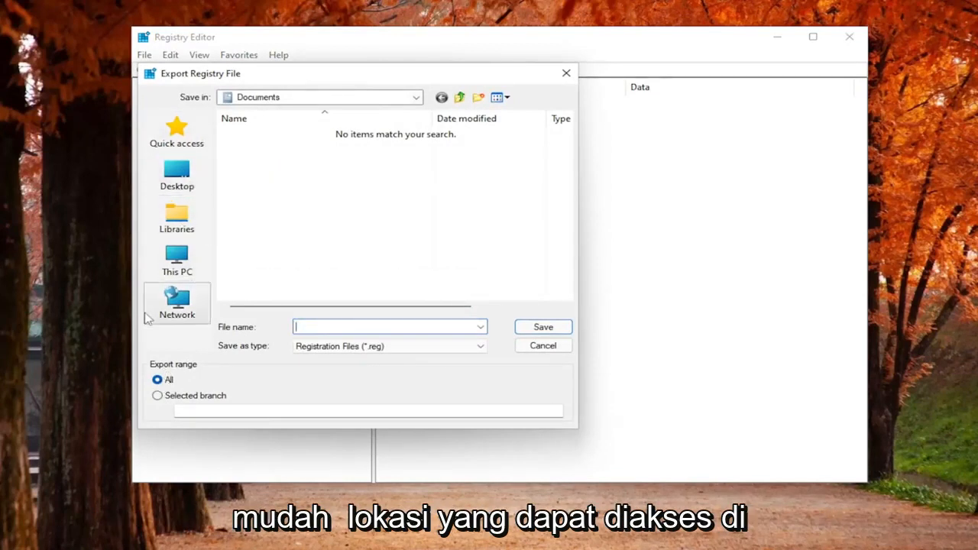
{"action": "left_click", "coordinate": [544, 346]}
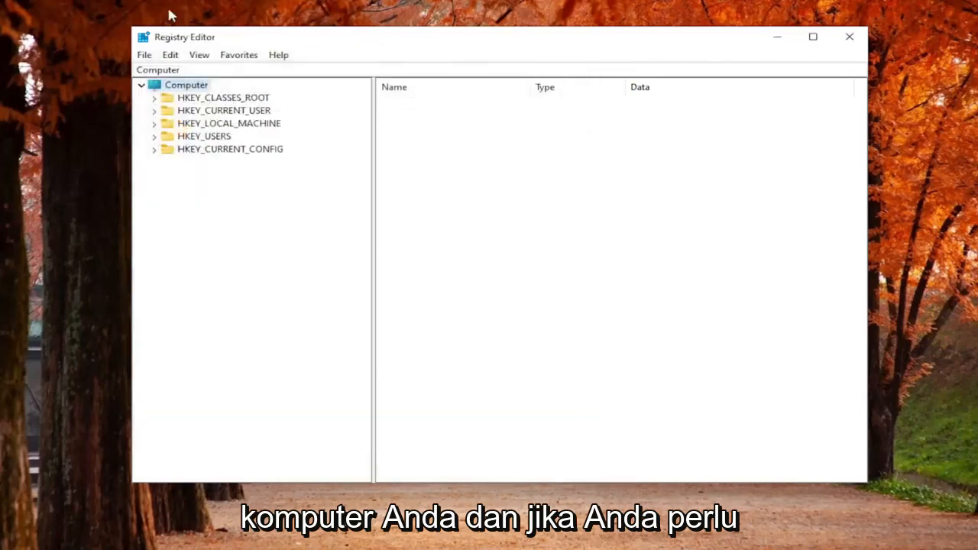
{"action": "left_click", "coordinate": [147, 57]}
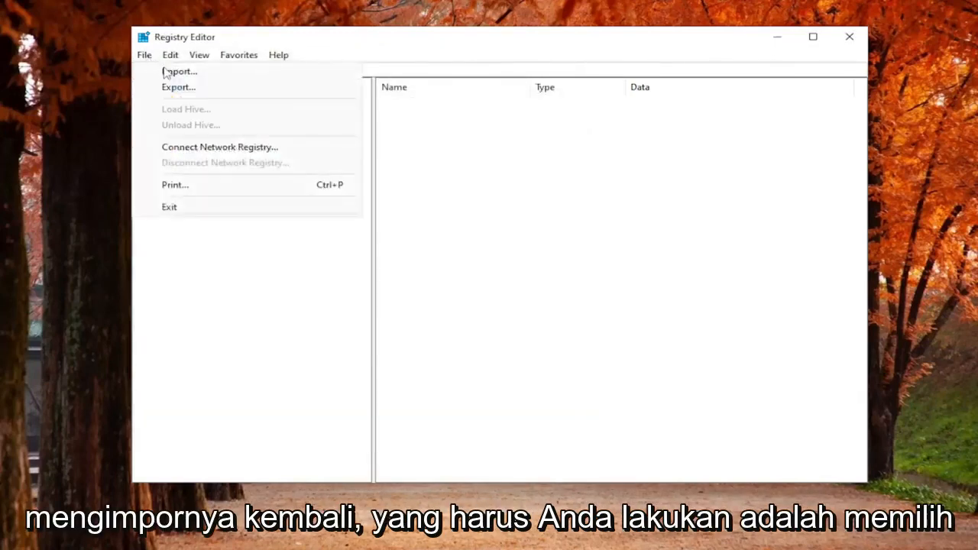
{"action": "left_click", "coordinate": [164, 73]}
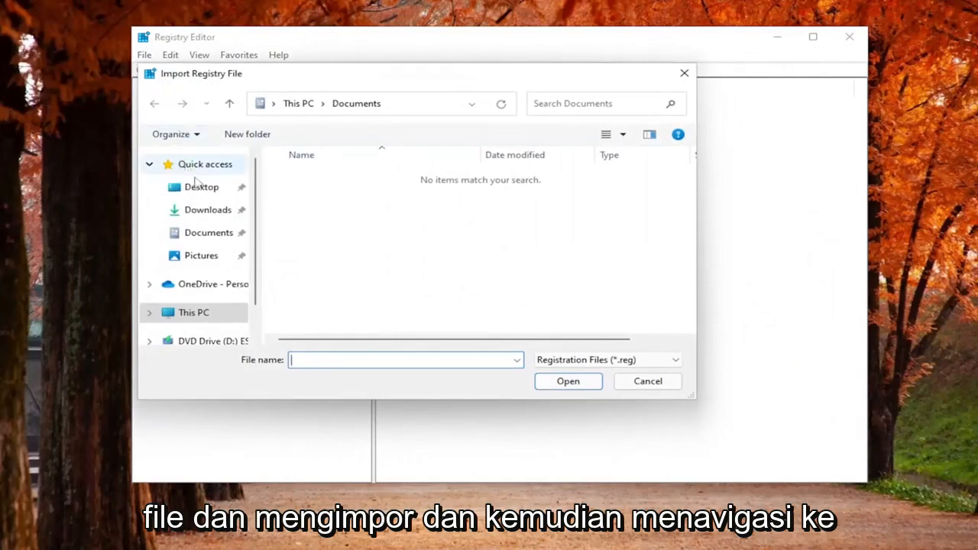
{"action": "left_click", "coordinate": [192, 195]}
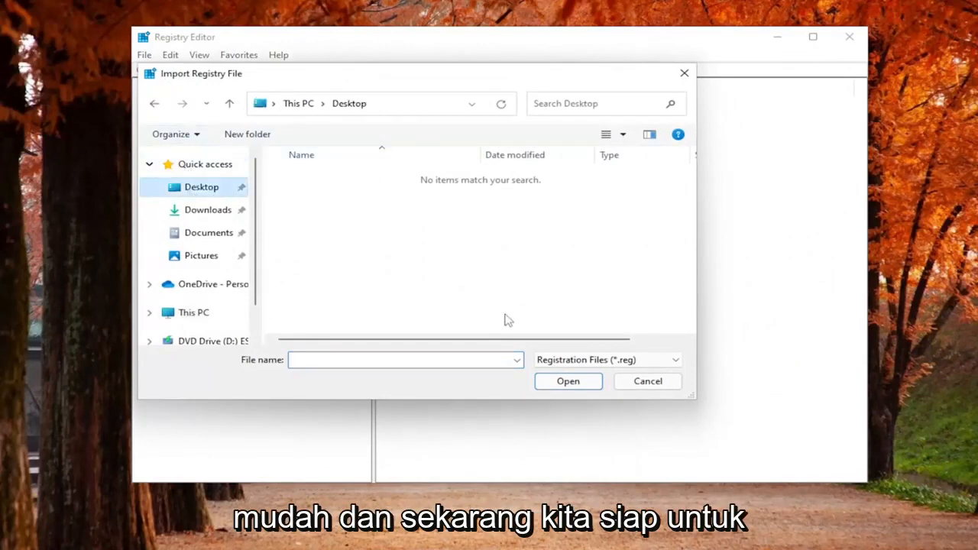
{"action": "left_click", "coordinate": [656, 385]}
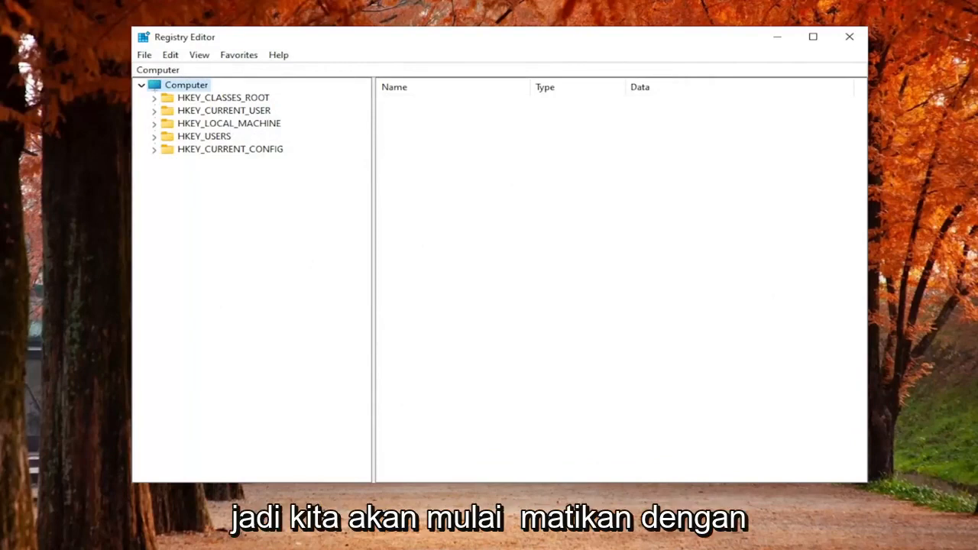
Navigate to the registry key HKEY_LOCAL_MACHINE\SOFTWARE\Policies\Microsoft\Windows\System.
{"action": "double_click", "coordinate": [229, 124]}
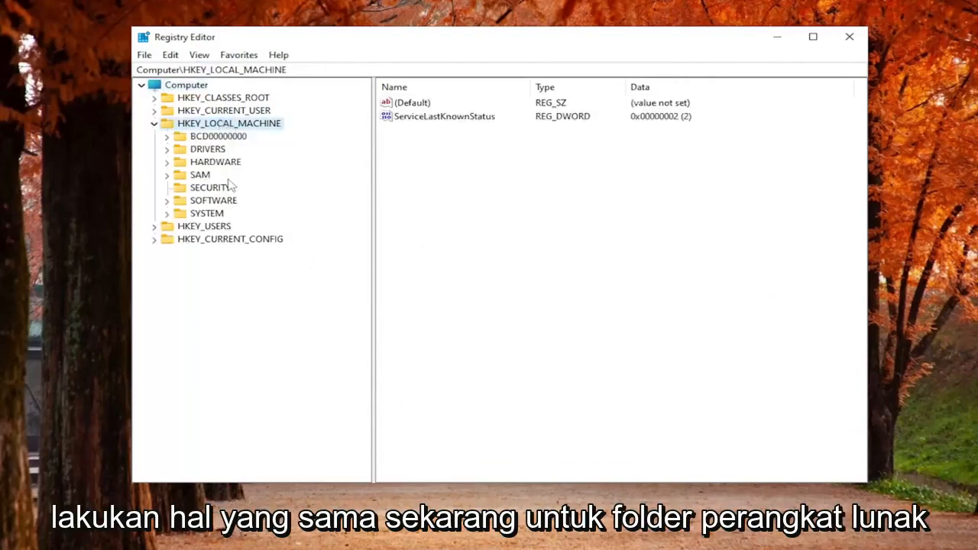
{"action": "double_click", "coordinate": [214, 200]}
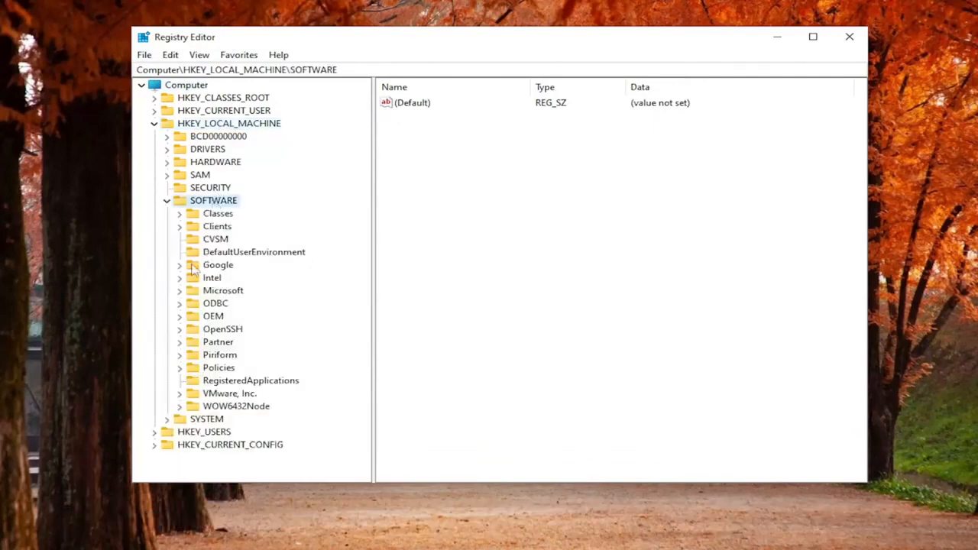
{"action": "double_click", "coordinate": [217, 368]}
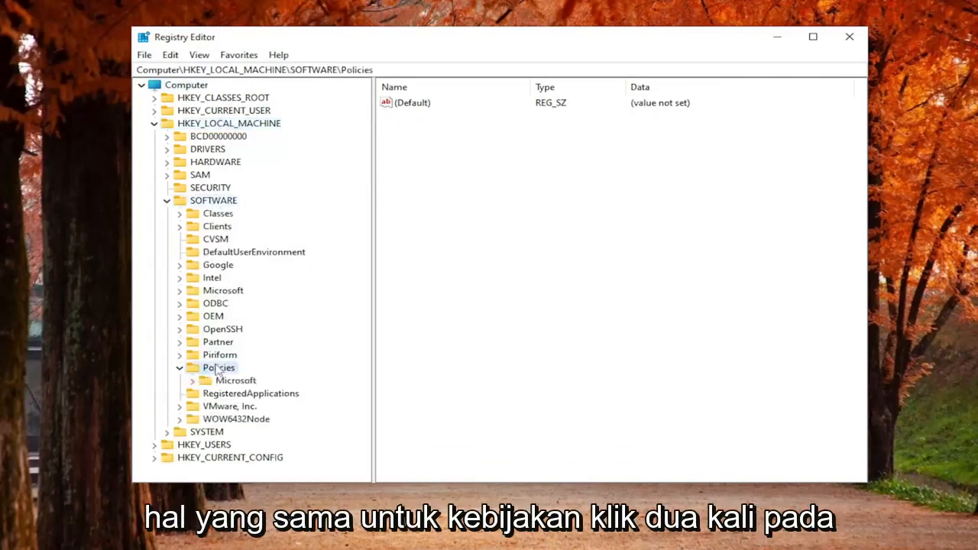
{"action": "left_click", "coordinate": [224, 382]}
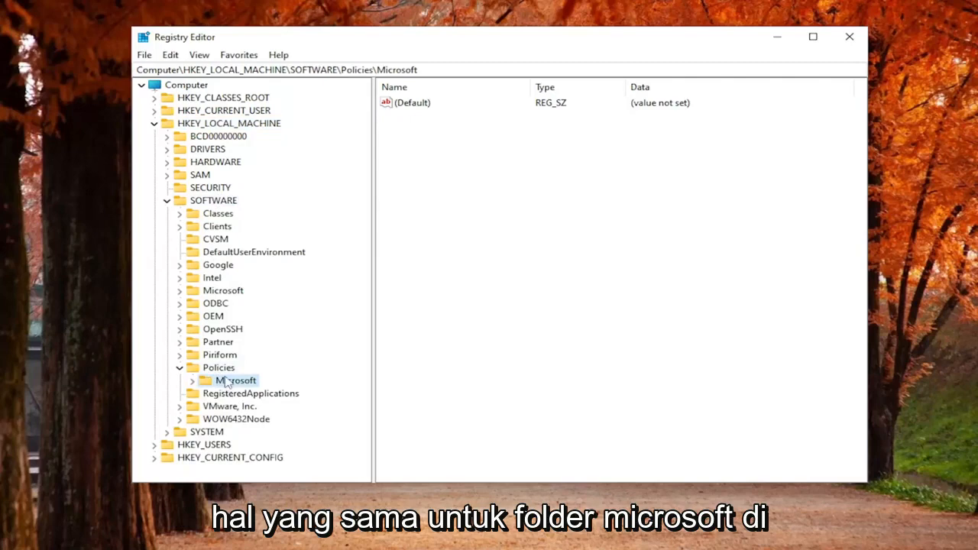
{"action": "double_click", "coordinate": [224, 382]}
{"action": "scroll", "coordinate": [279, 348], "scroll_direction": "down", "scroll_amount": 2}
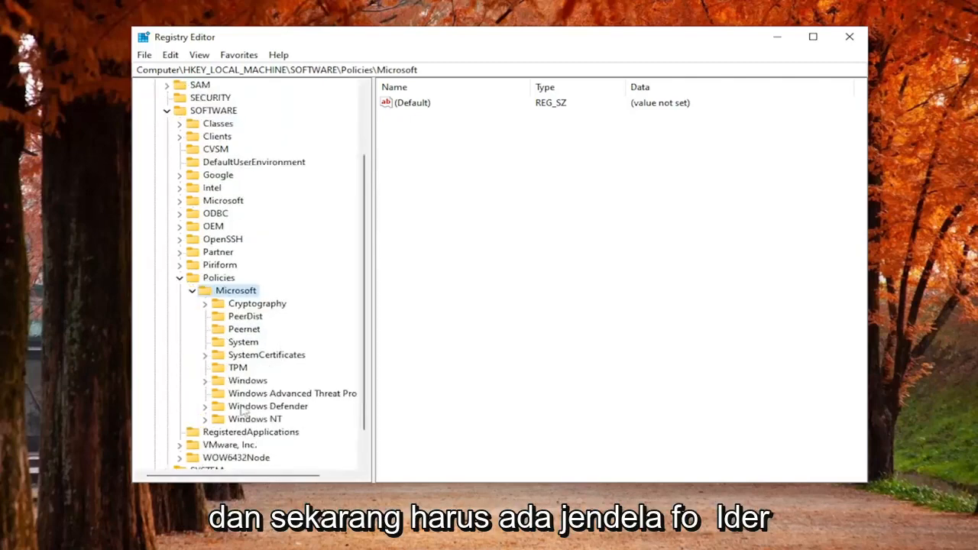
{"action": "double_click", "coordinate": [246, 381]}
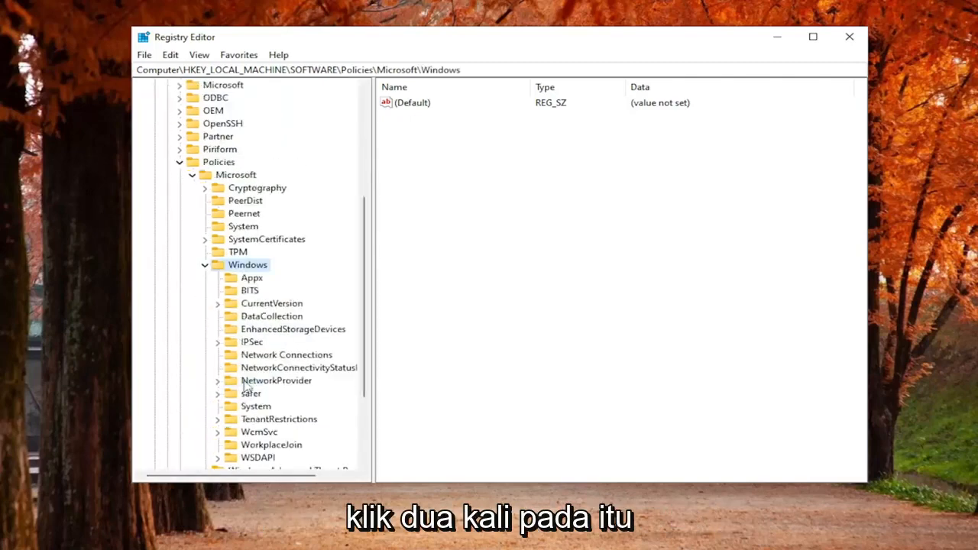
{"action": "scroll", "coordinate": [246, 386], "scroll_direction": "down", "scroll_amount": 1}
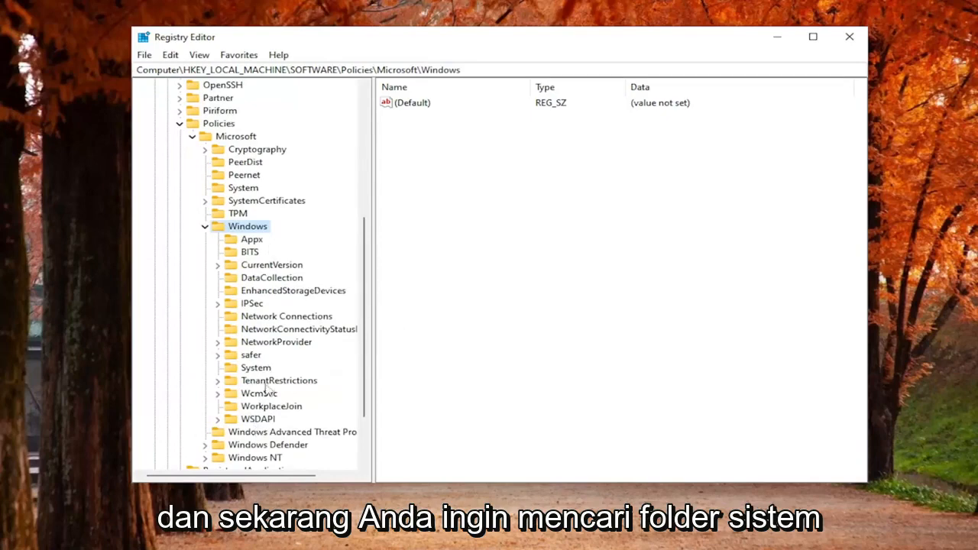
{"action": "left_click", "coordinate": [255, 370]}
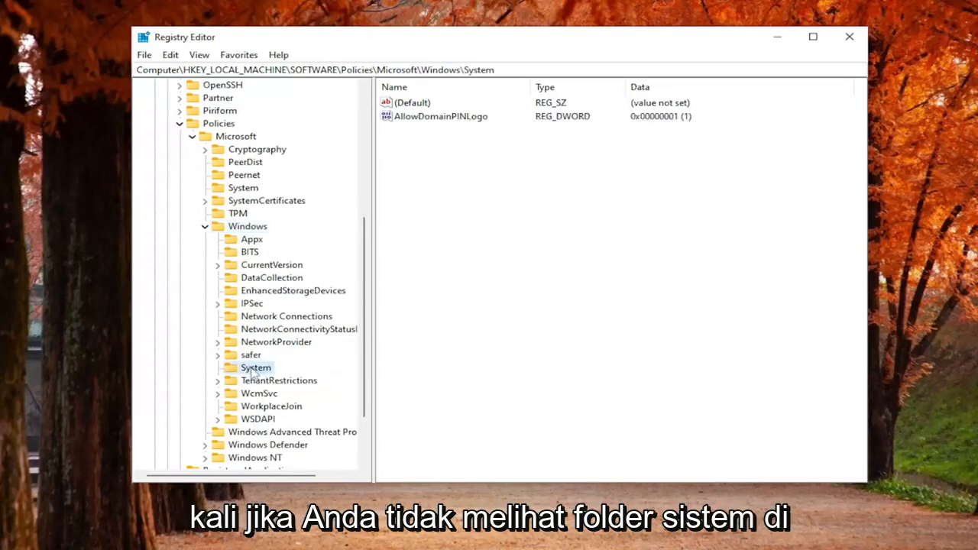
{"action": "right_click", "coordinate": [239, 228]}
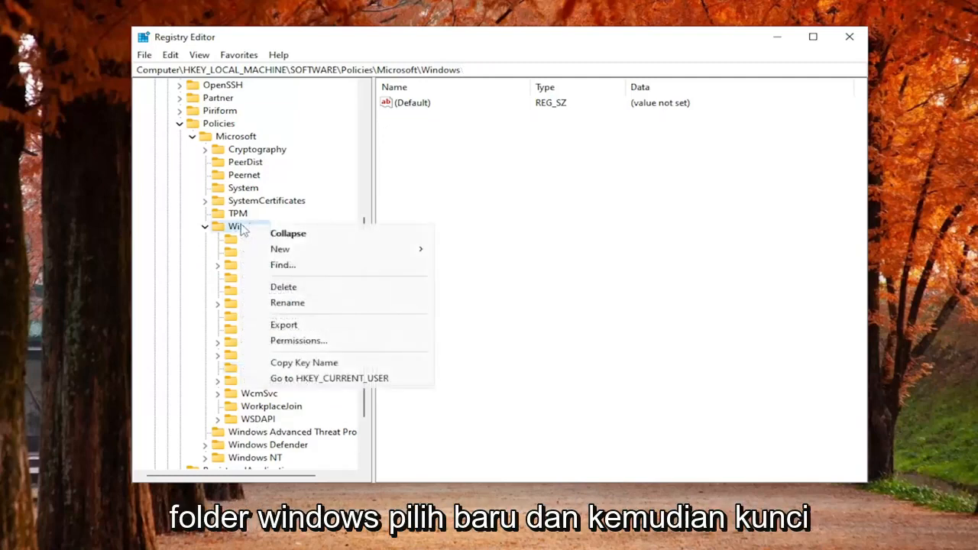
{"action": "mouse_move", "coordinate": [288, 251]}
{"action": "left_click", "coordinate": [470, 251]}
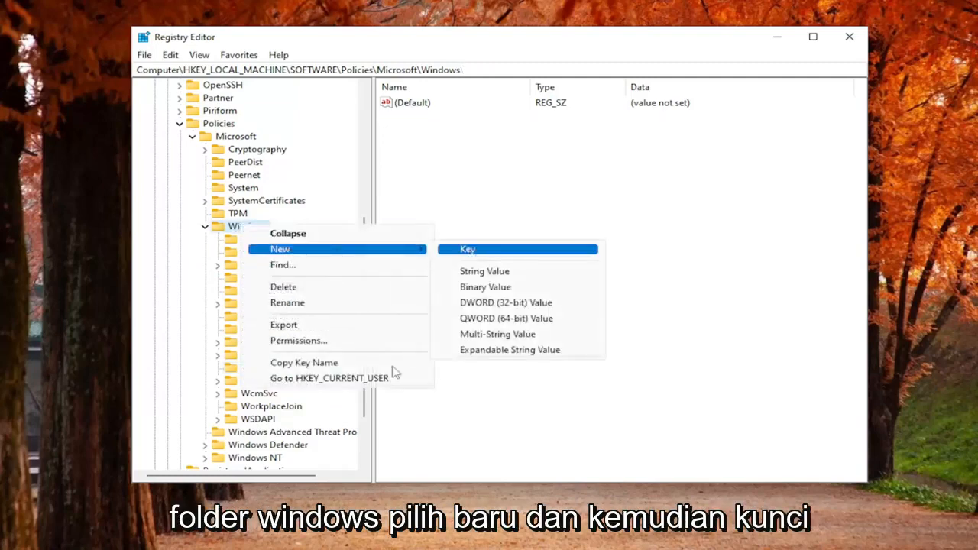
{"action": "left_click", "coordinate": [259, 418]}
{"action": "left_click", "coordinate": [256, 369]}
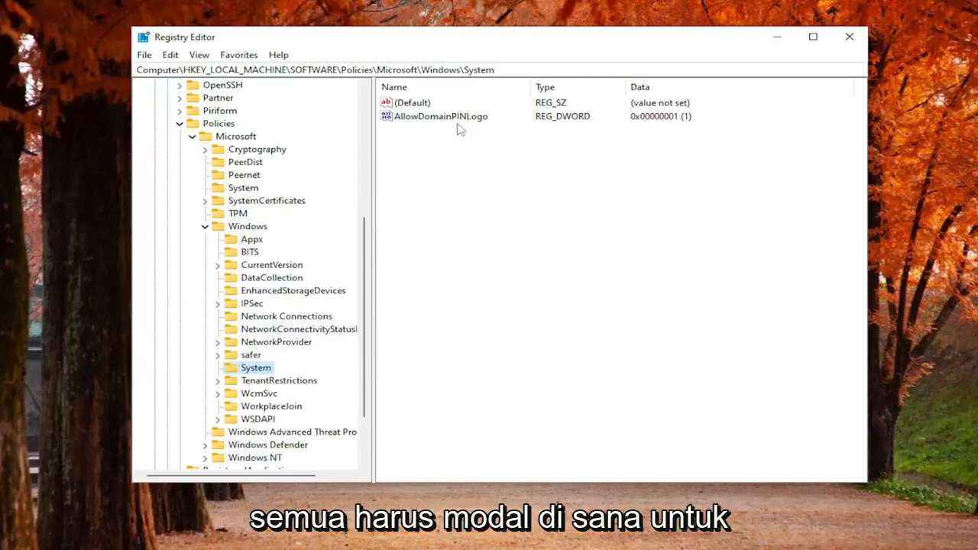
Create a new DWORD (32-bit) value in the Policies\Microsoft\Windows\System registry key.
{"action": "right_click", "coordinate": [429, 171]}
{"action": "mouse_move", "coordinate": [497, 184]}
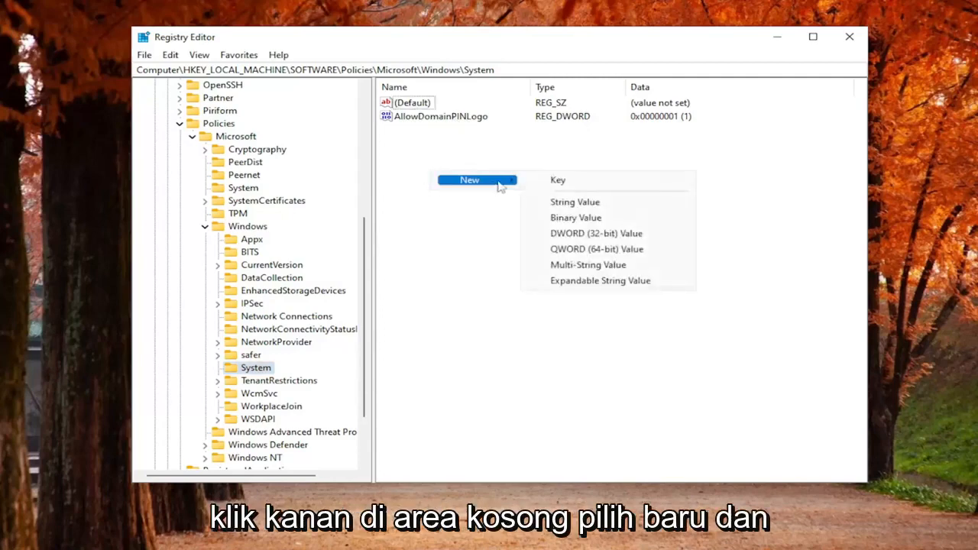
{"action": "left_click", "coordinate": [582, 234]}
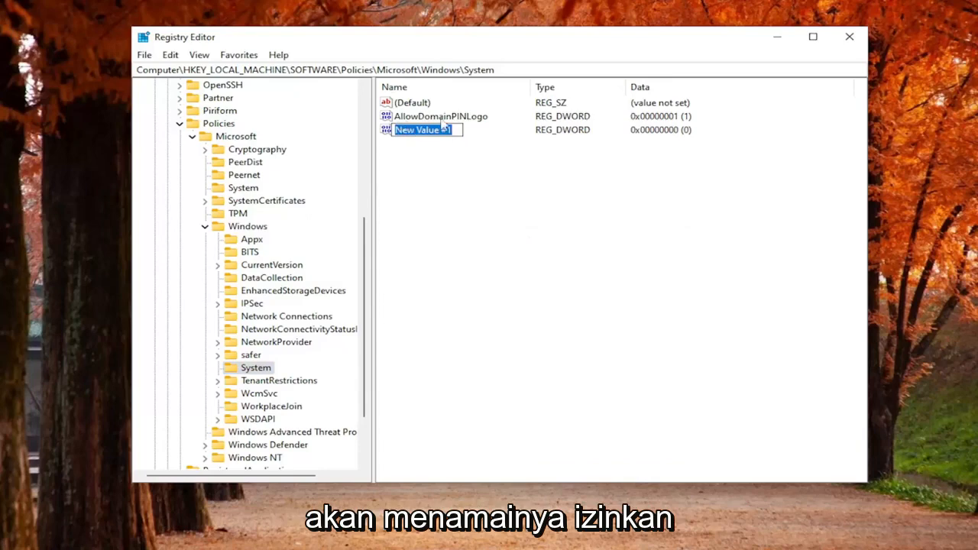
Set the value data of the AllowDomainPINLogo DWORD to 1 and save it.
{"action": "left_click", "coordinate": [477, 117]}
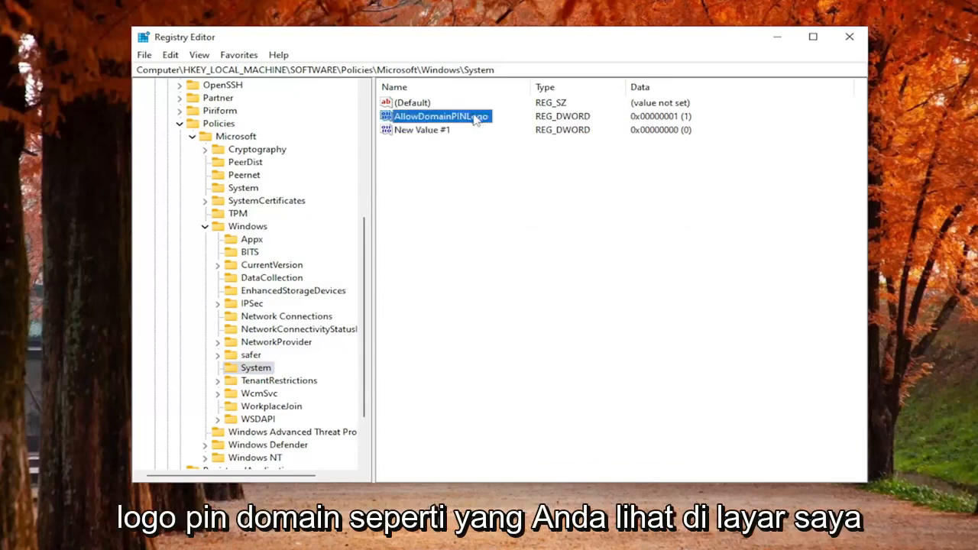
{"action": "double_click", "coordinate": [464, 123]}
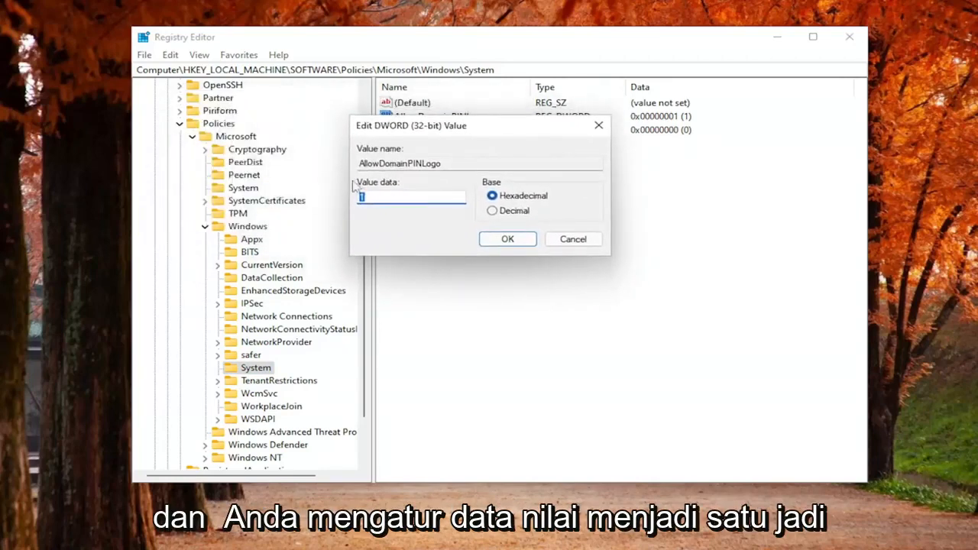
{"action": "type", "text": "1"}
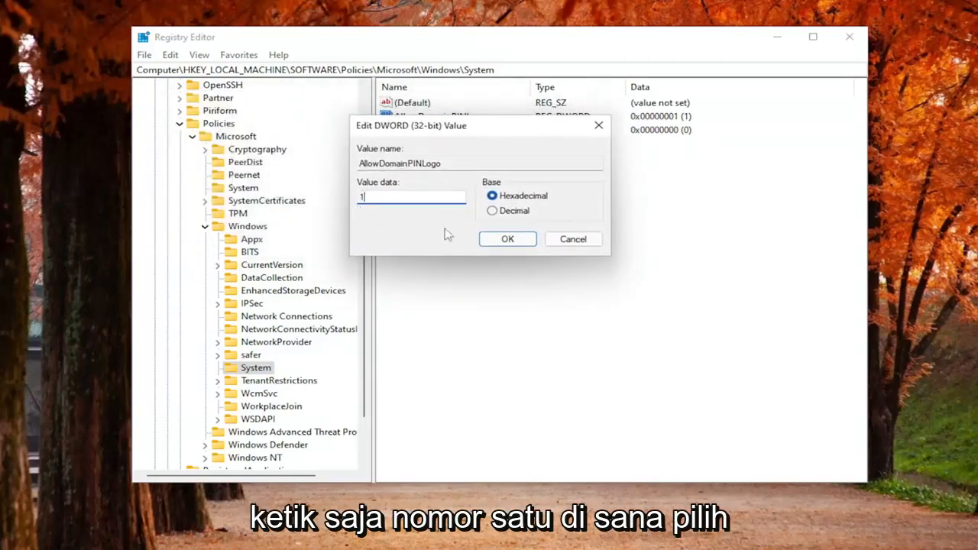
{"action": "left_click", "coordinate": [507, 239]}
Collapse the expanded registry keys back to the Computer root and close Registry Editor.
{"action": "left_click", "coordinate": [205, 226]}
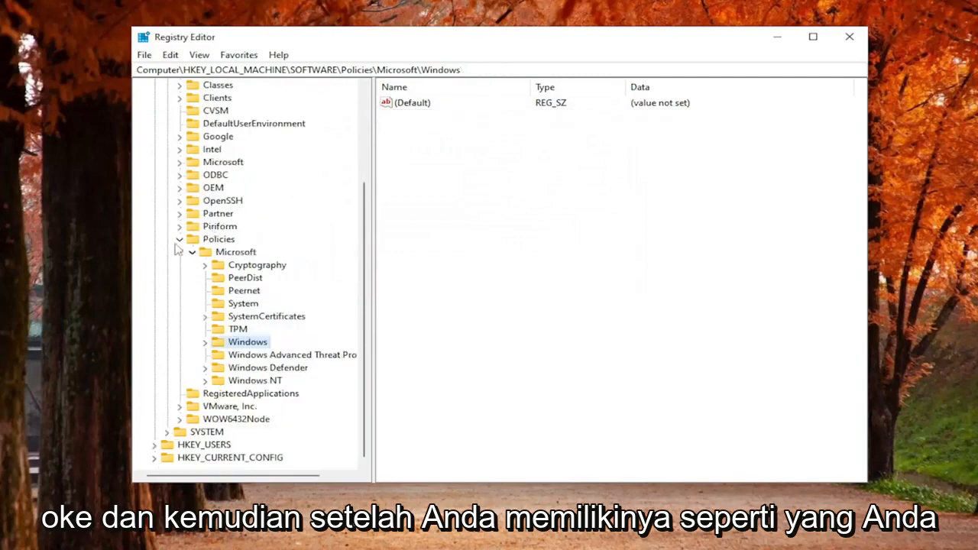
{"action": "left_click", "coordinate": [192, 252]}
{"action": "left_click", "coordinate": [180, 368]}
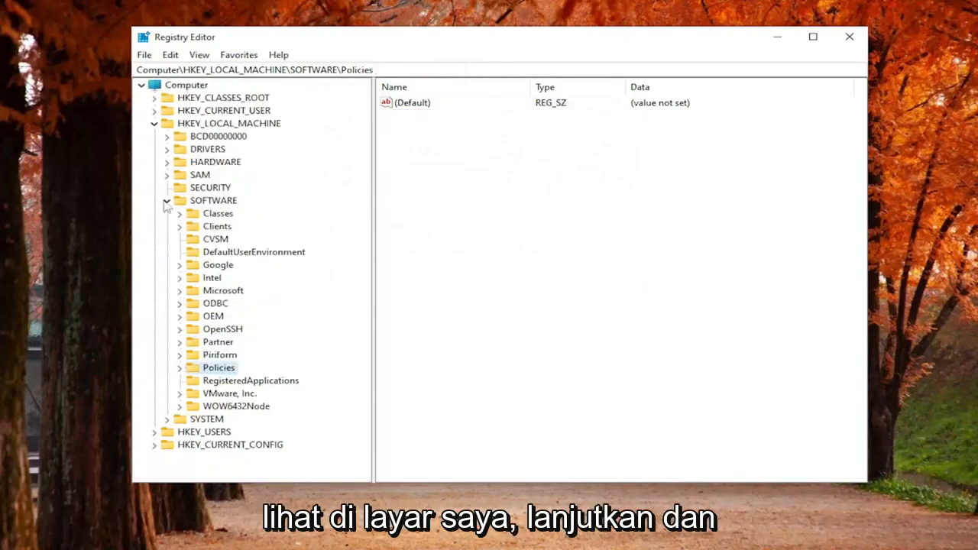
{"action": "left_click", "coordinate": [166, 200]}
{"action": "left_click", "coordinate": [154, 123]}
{"action": "left_click", "coordinate": [182, 86]}
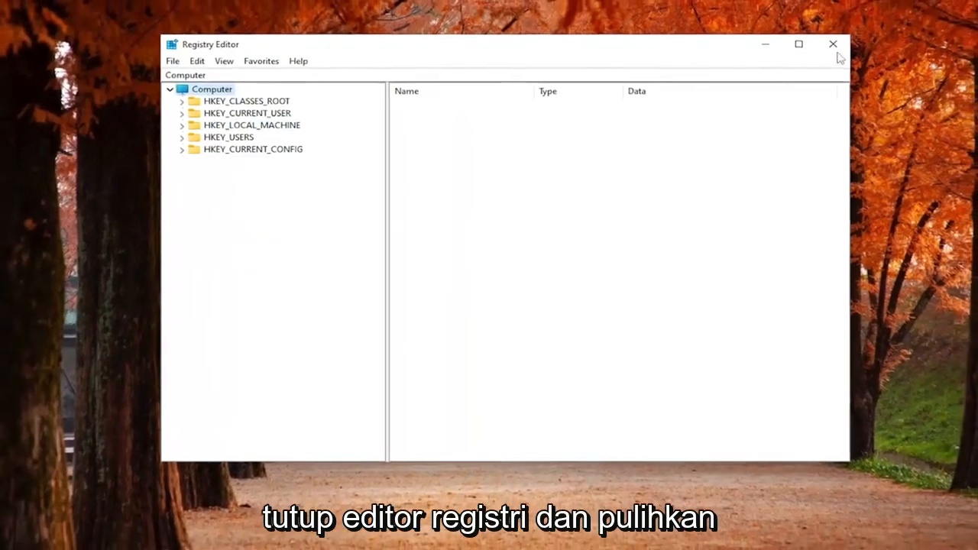
{"action": "left_click", "coordinate": [846, 39]}
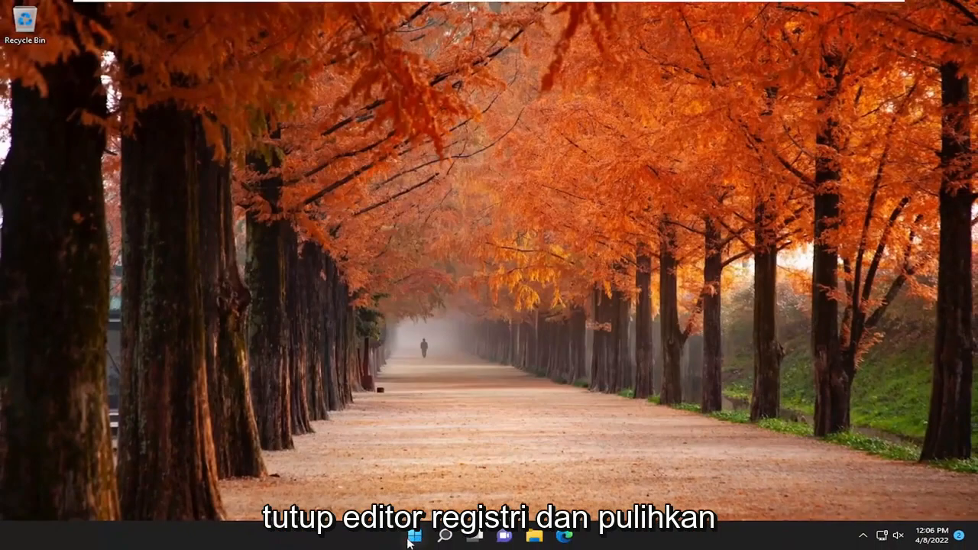
Restart the computer to apply the registry change.
{"action": "right_click", "coordinate": [409, 541]}
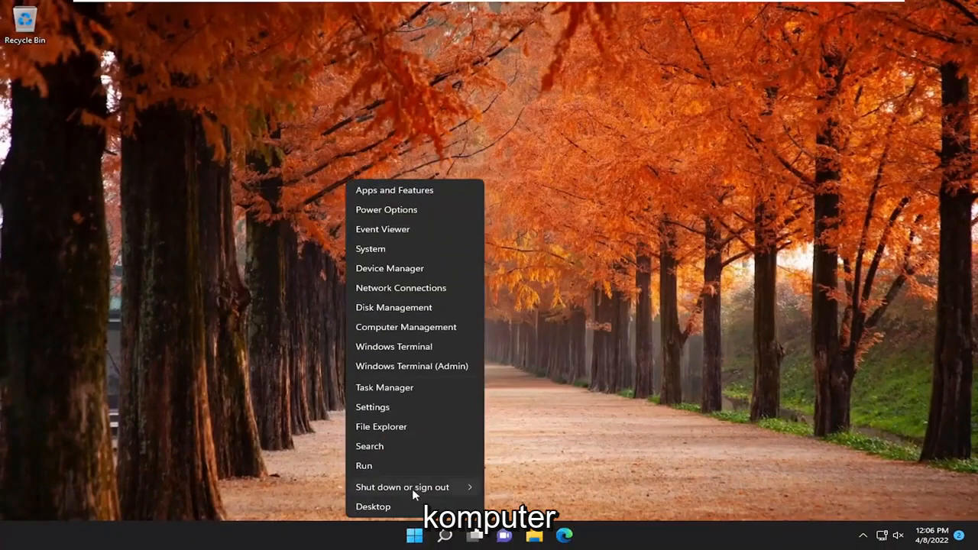
{"action": "mouse_move", "coordinate": [417, 488]}
{"action": "left_click", "coordinate": [499, 506]}
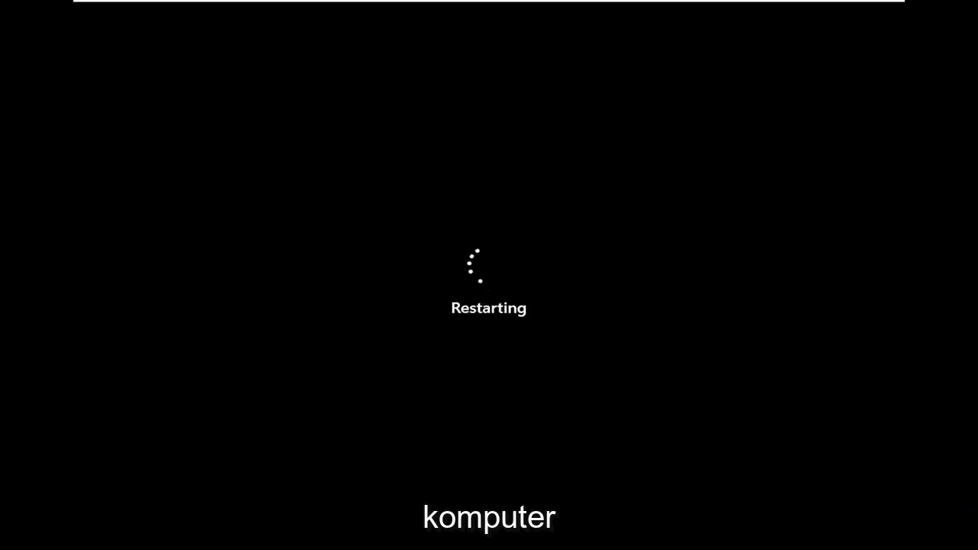